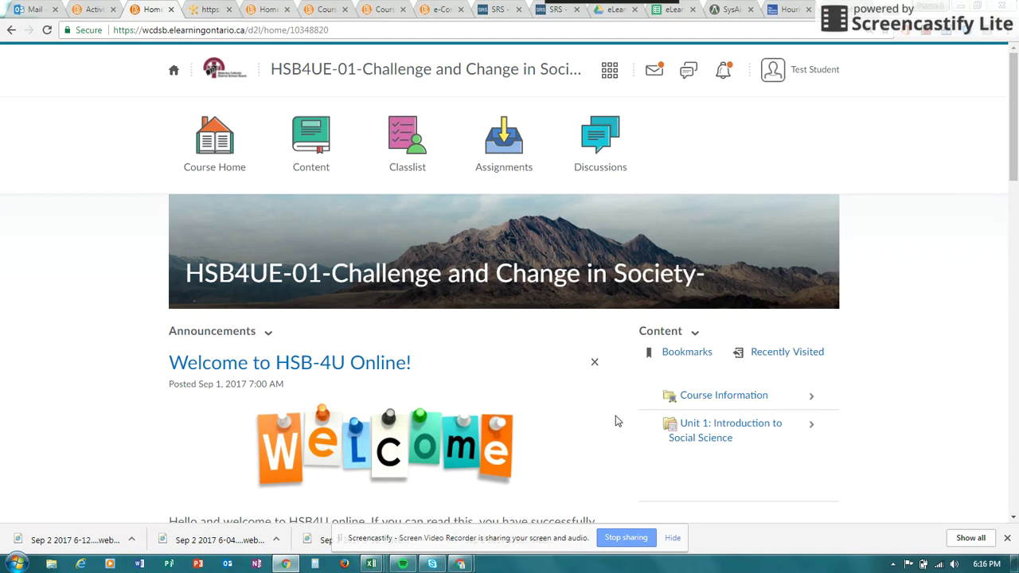
{"action": "left_click_drag", "start_coordinate": [1016, 150], "coordinate": [972, 370]}
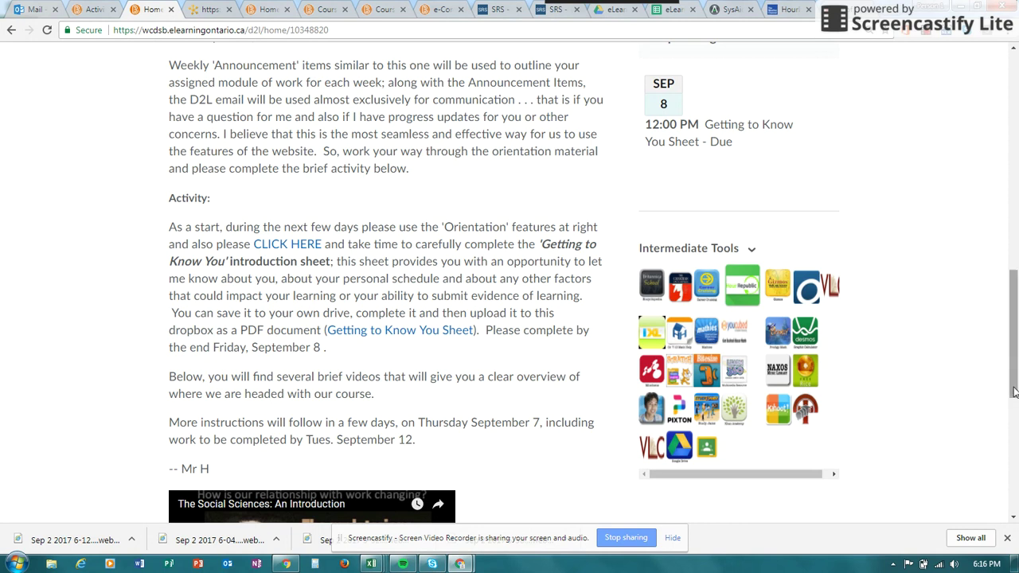
{"action": "left_click_drag", "start_coordinate": [1015, 392], "coordinate": [1014, 171]}
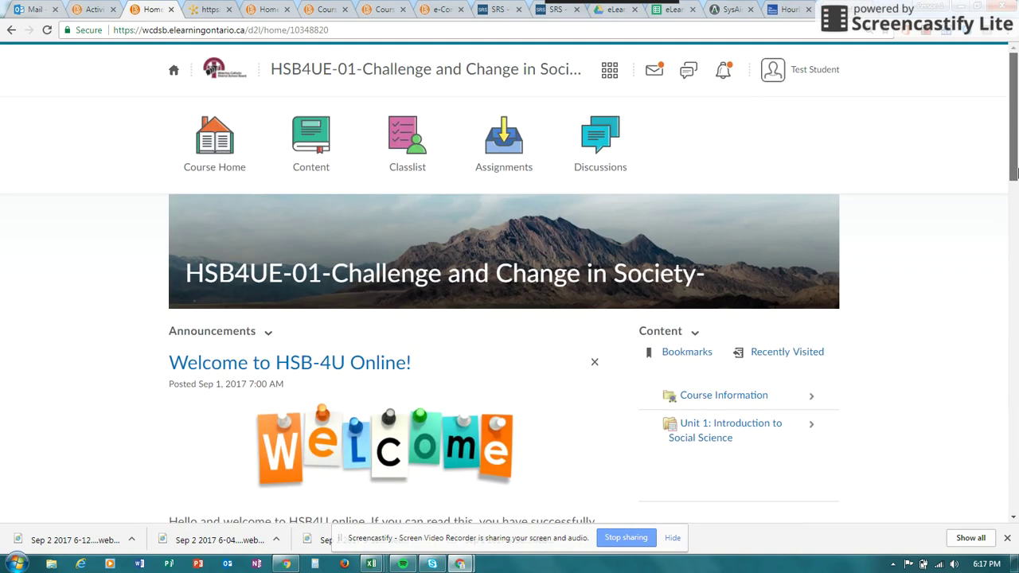
{"action": "left_click", "coordinate": [603, 168]}
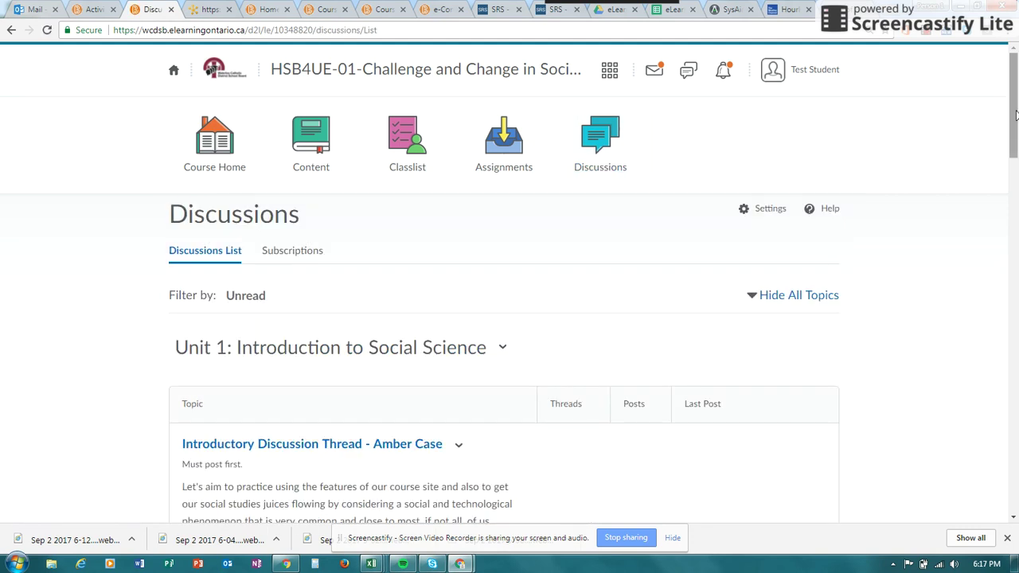
{"action": "left_click_drag", "start_coordinate": [1015, 114], "coordinate": [980, 177]}
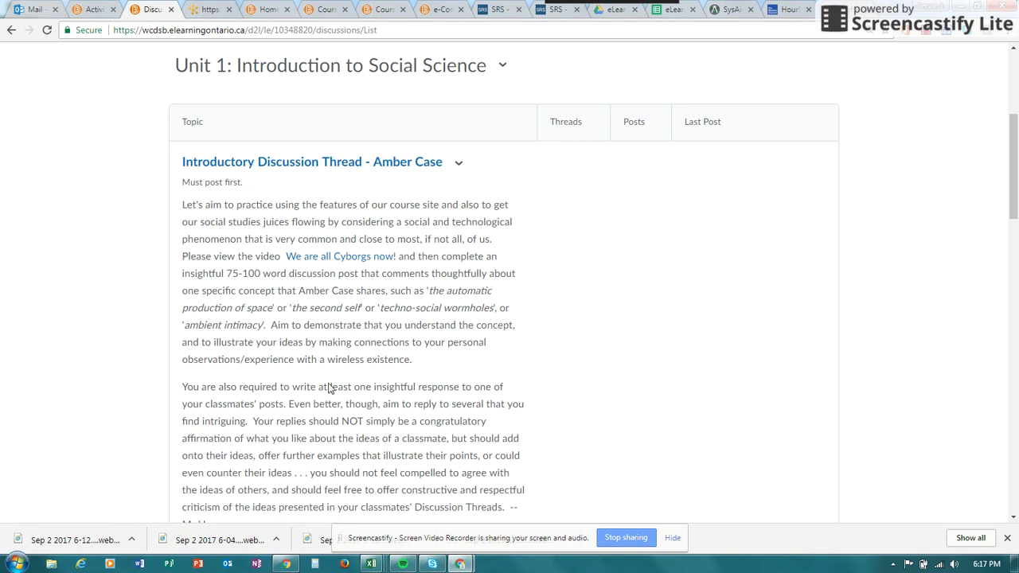
{"action": "mouse_move", "coordinate": [1009, 193]}
{"action": "left_mouse_down"}
{"action": "mouse_move", "coordinate": [1007, 261]}
{"action": "mouse_move", "coordinate": [1001, 198]}
{"action": "left_mouse_up"}
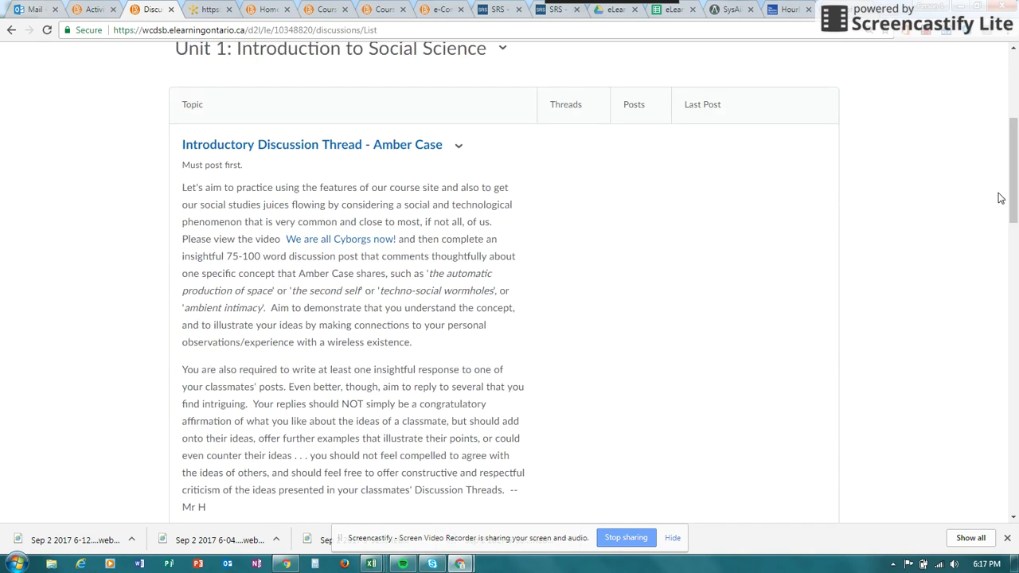
{"action": "left_click", "coordinate": [295, 151]}
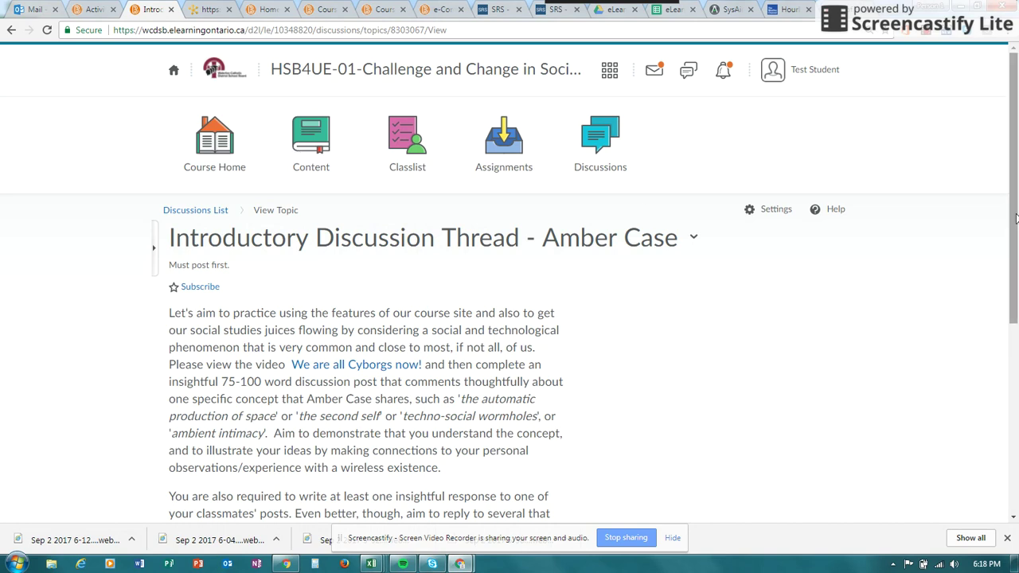
Start a new thread in the Amber Case topic with the subject "About Amber Case".
{"action": "scroll", "coordinate": [995, 303], "scroll_direction": "down", "scroll_amount": 5}
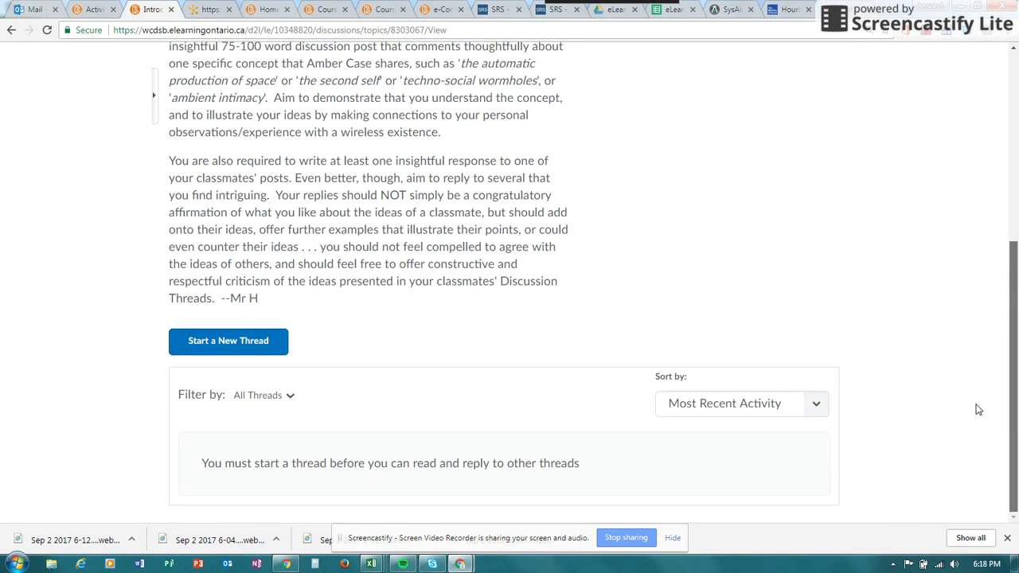
{"action": "scroll", "coordinate": [989, 282], "scroll_direction": "up", "scroll_amount": 3}
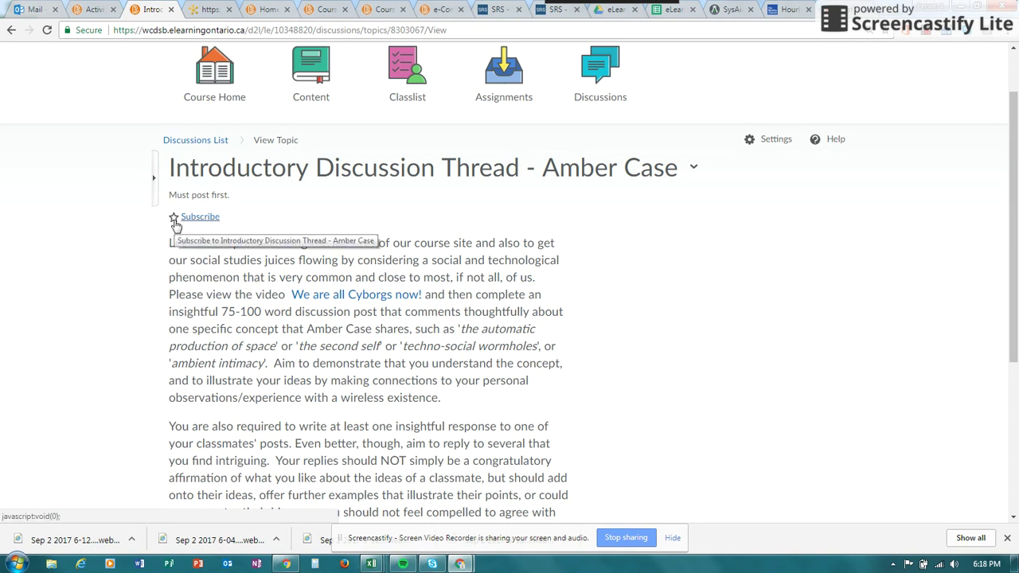
{"action": "left_click_drag", "start_coordinate": [1013, 211], "coordinate": [988, 387]}
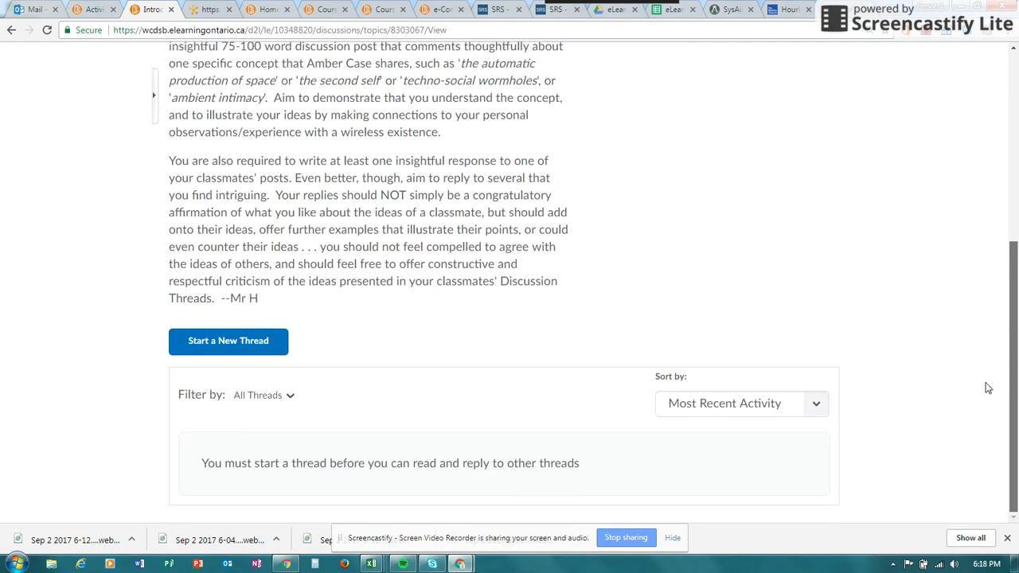
{"action": "left_click", "coordinate": [258, 343]}
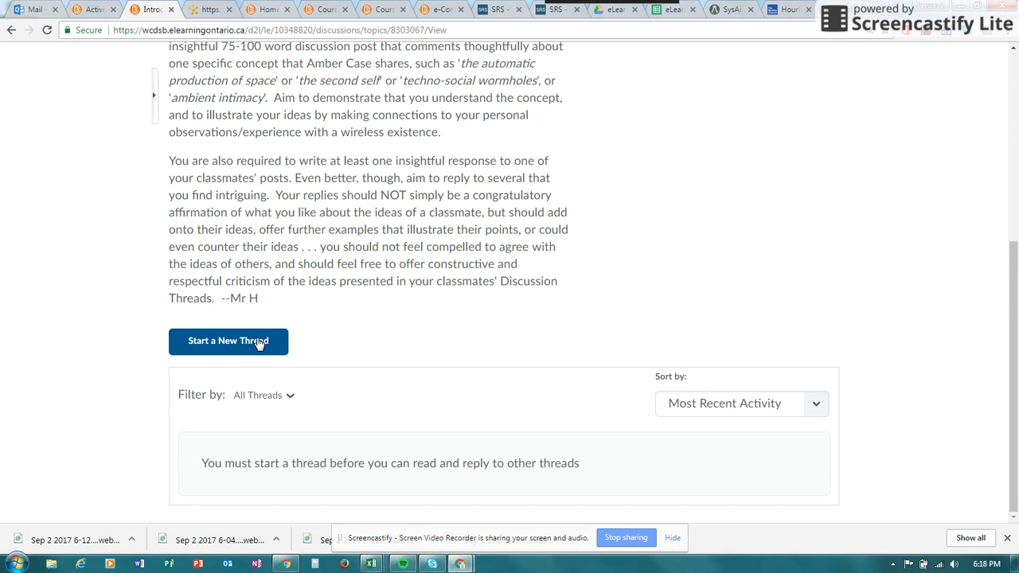
{"action": "left_click", "coordinate": [227, 348]}
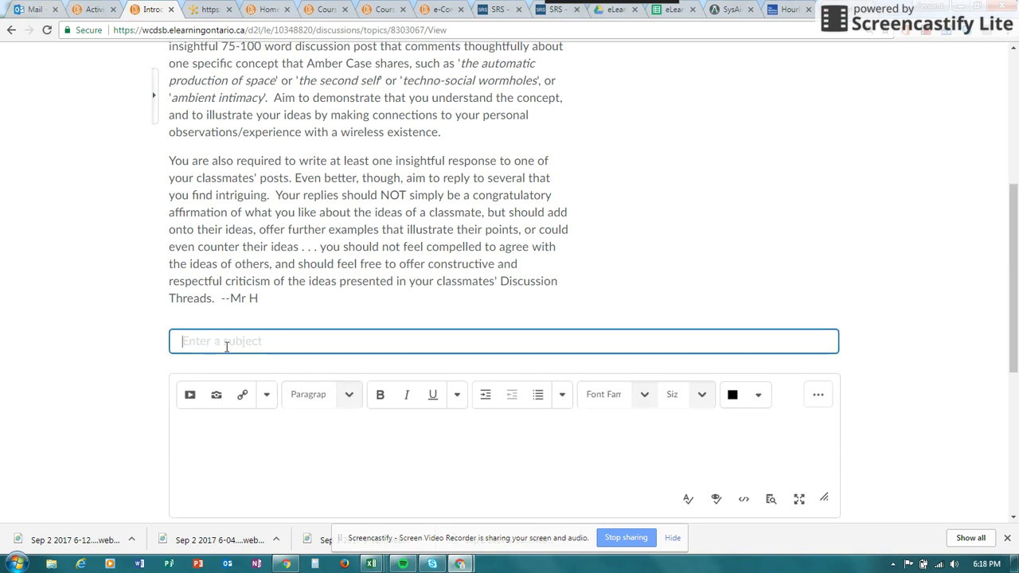
{"action": "type", "text": "About Amber Case"}
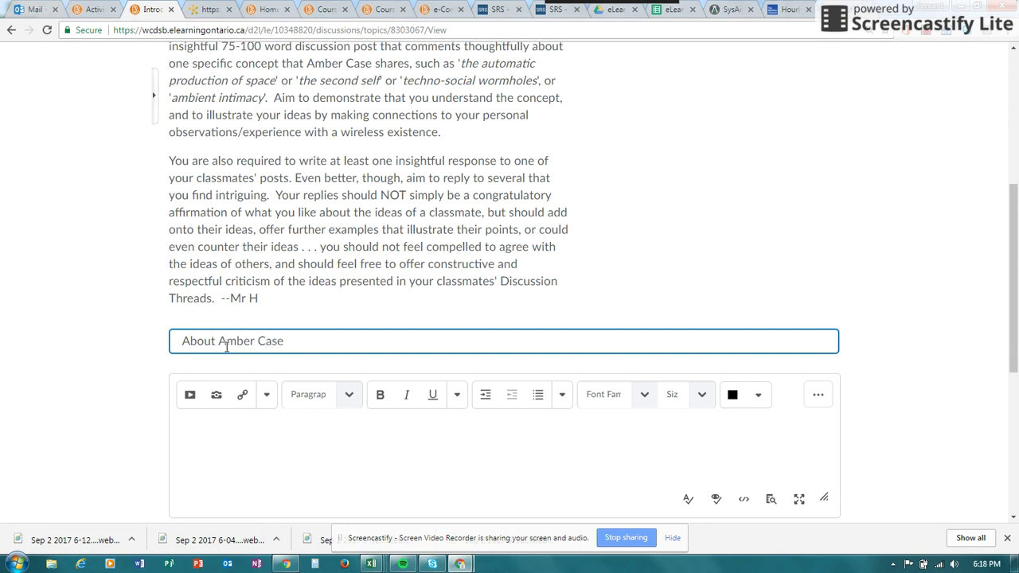
Write "Here are my thoughts" as the body text of the new thread.
{"action": "left_click", "coordinate": [212, 444]}
{"action": "type", "text": "Here are "}
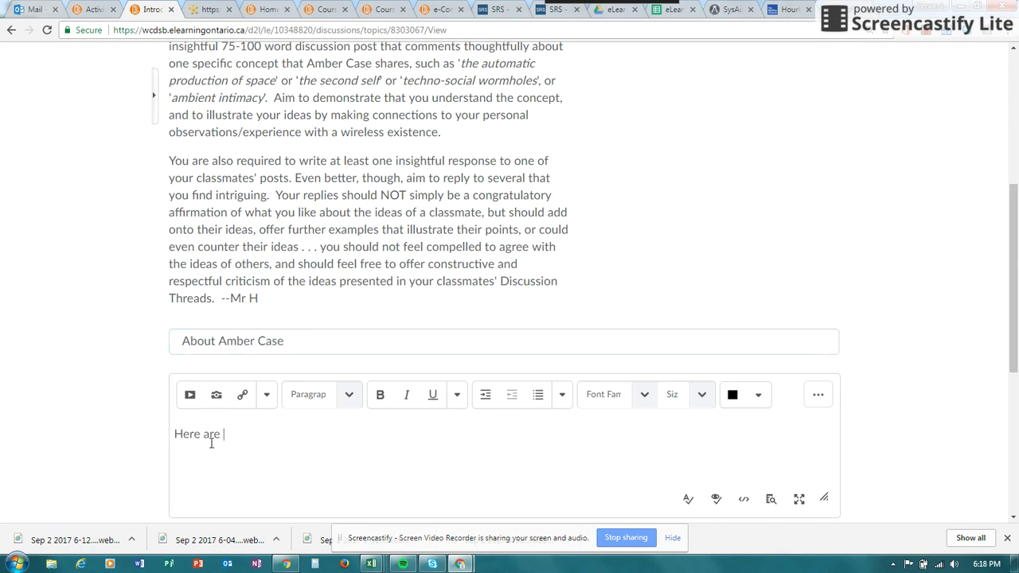
{"action": "type", "text": "my throught"}
{"action": "key", "text": "BackSpace"}
{"action": "key", "text": "BackSpace"}
{"action": "key", "text": "BackSpace"}
{"action": "key", "text": "BackSpace"}
{"action": "key", "text": "BackSpace"}
{"action": "key", "text": "BackSpace"}
{"action": "type", "text": "oughts"}
Post the "About Amber Case" thread to the topic.
{"action": "left_click_drag", "start_coordinate": [1011, 316], "coordinate": [992, 371]}
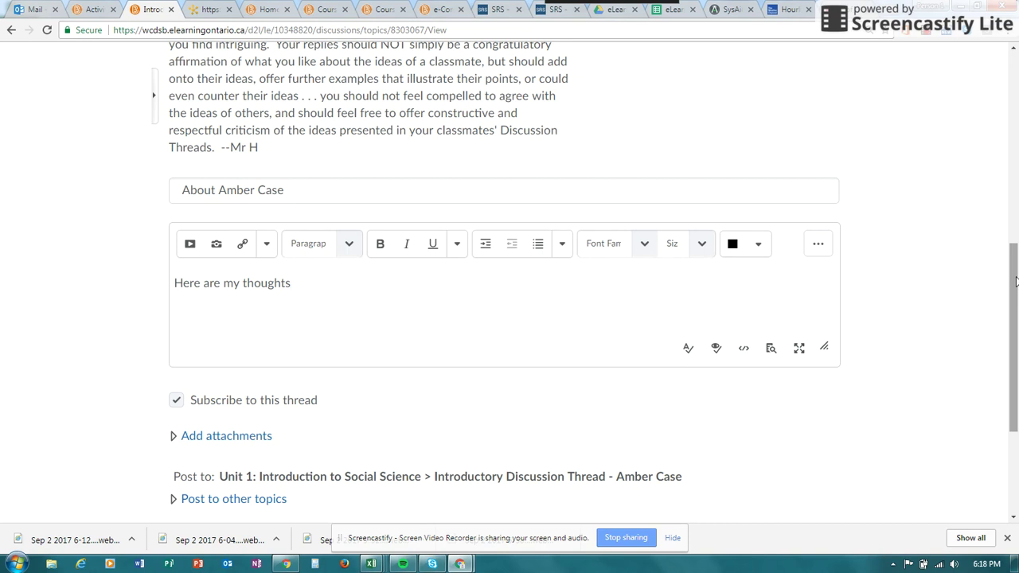
{"action": "scroll", "coordinate": [1015, 280], "scroll_direction": "down", "scroll_amount": 2}
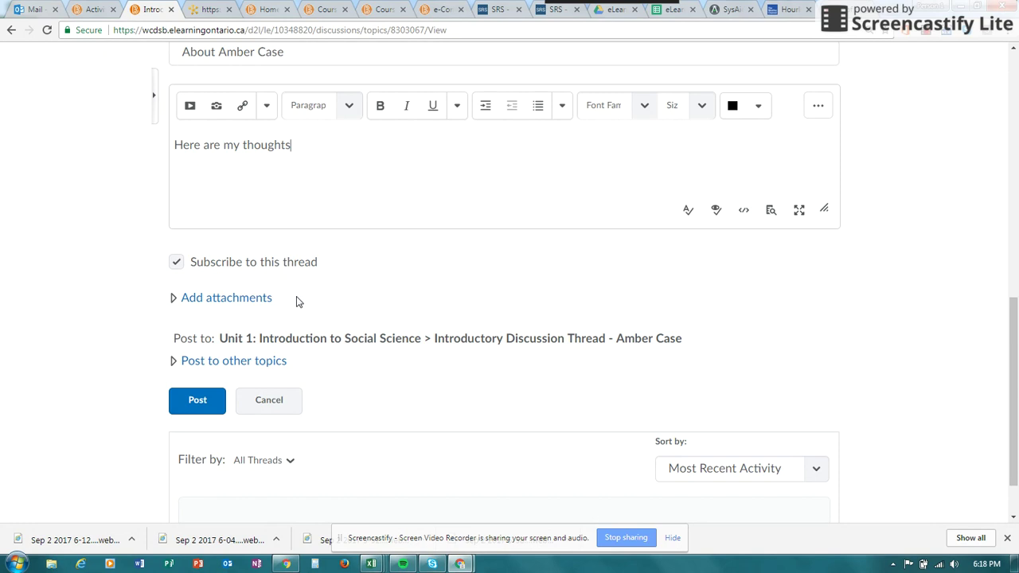
{"action": "left_click", "coordinate": [199, 401]}
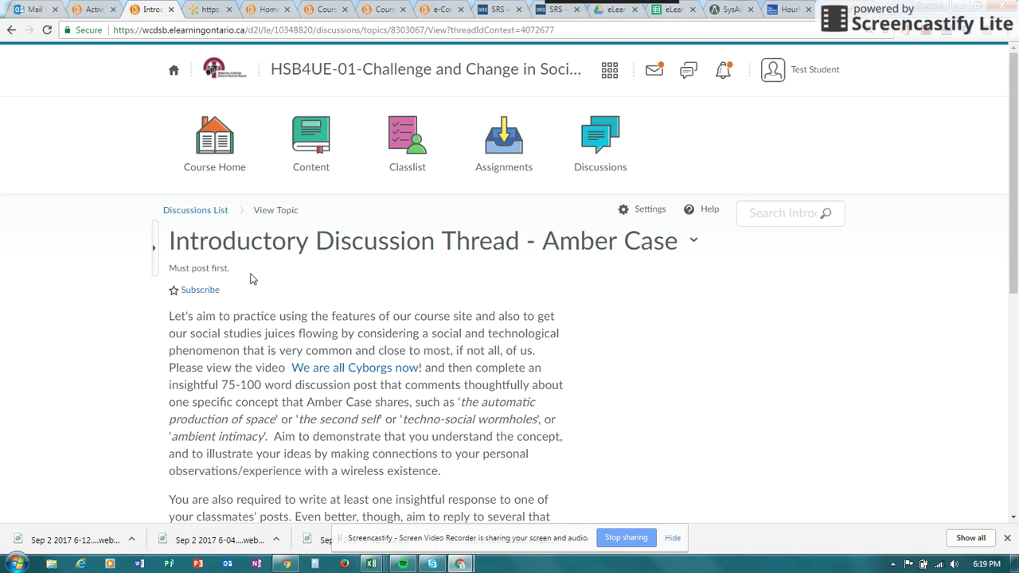
Delete the "About Amber Case" thread from the discussion topic and confirm the deletion.
{"action": "left_click_drag", "start_coordinate": [1014, 174], "coordinate": [966, 206]}
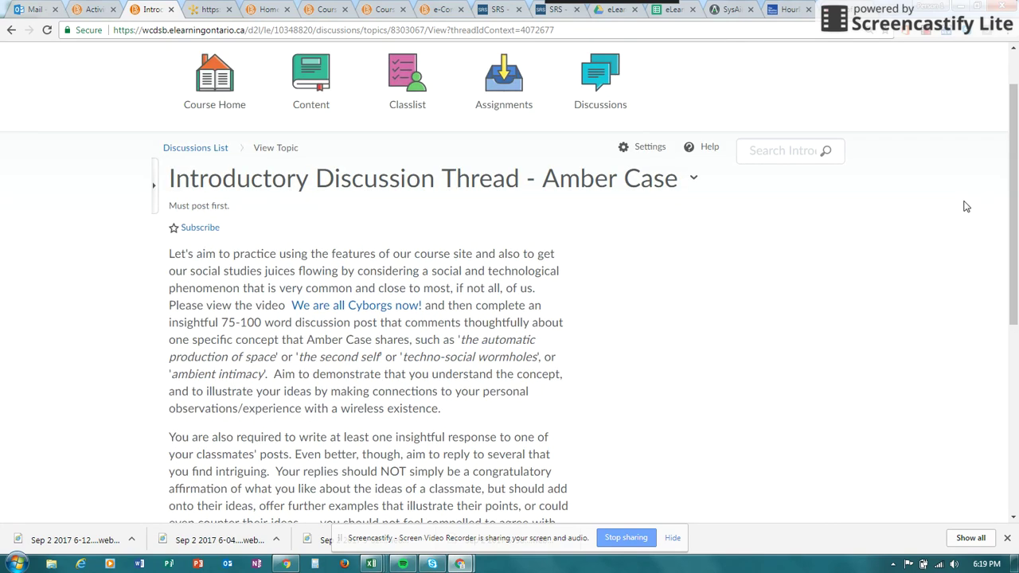
{"action": "scroll", "coordinate": [988, 318], "scroll_direction": "down", "scroll_amount": 4}
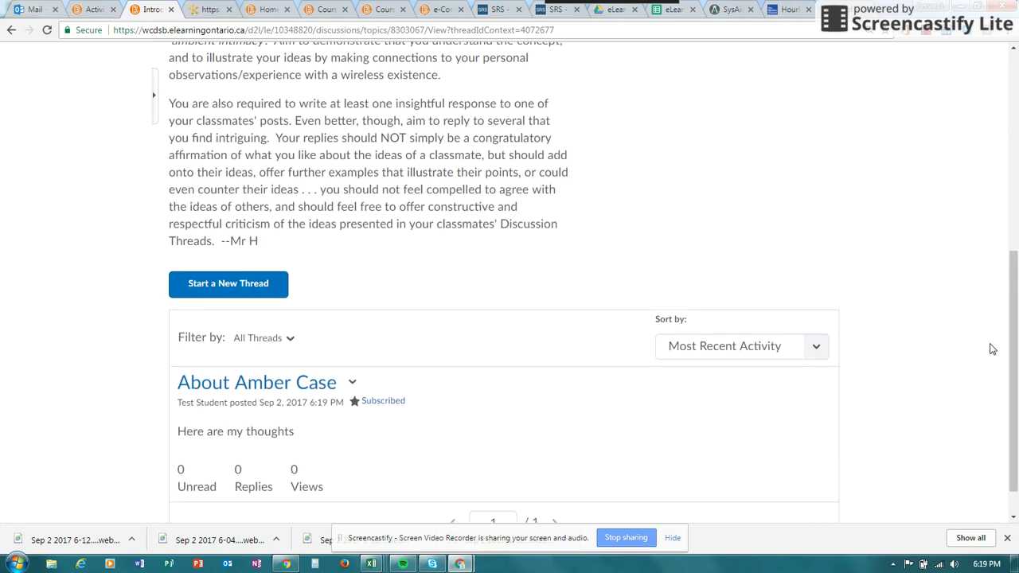
{"action": "left_click", "coordinate": [354, 384]}
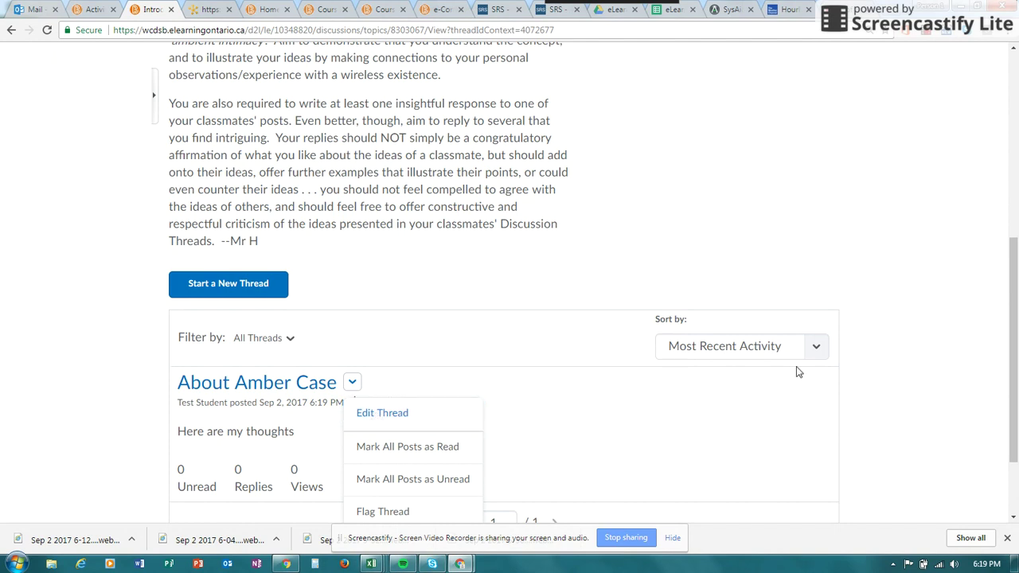
{"action": "left_click_drag", "start_coordinate": [1017, 301], "coordinate": [1011, 362]}
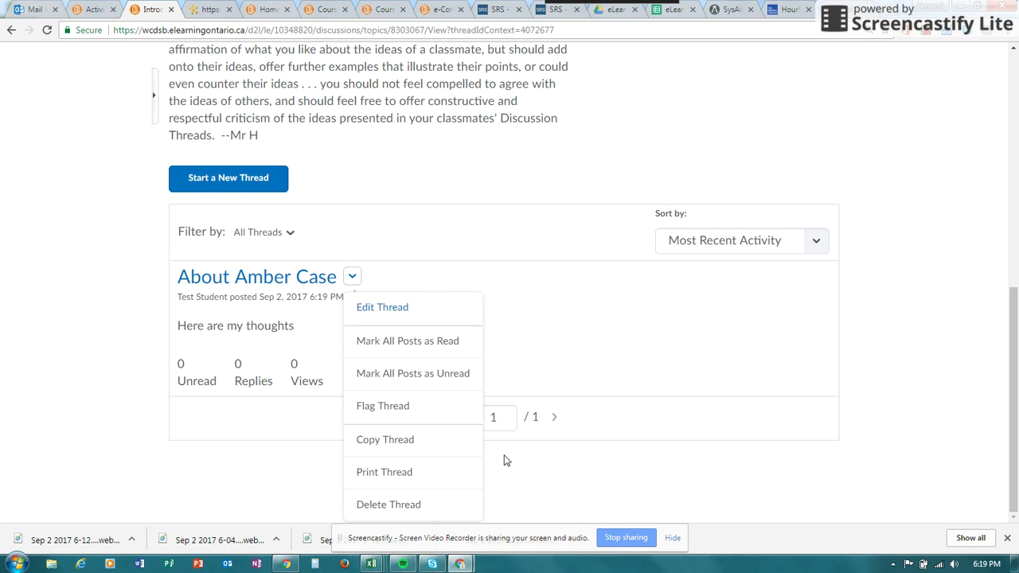
{"action": "left_click", "coordinate": [408, 505]}
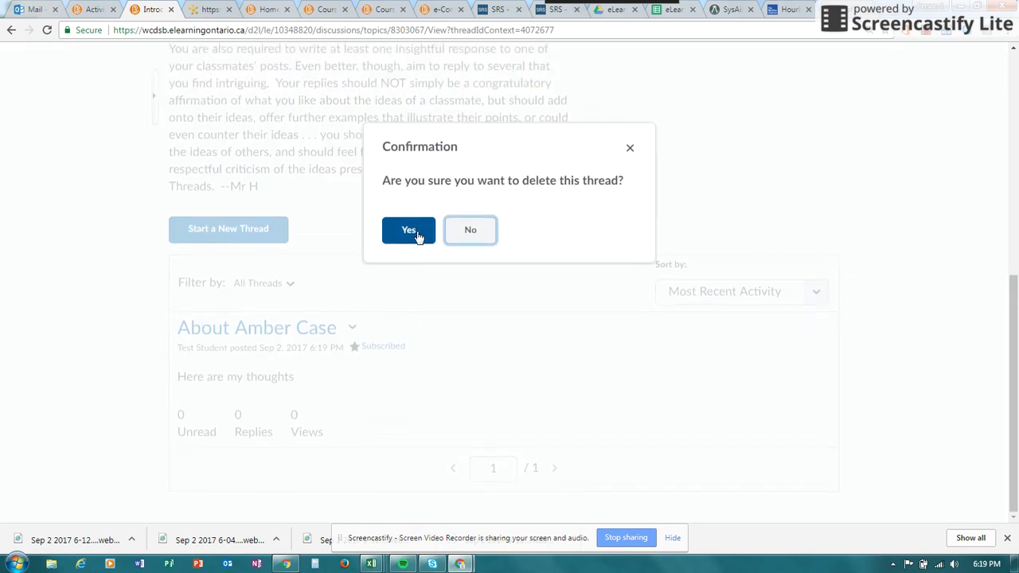
{"action": "left_click", "coordinate": [416, 233]}
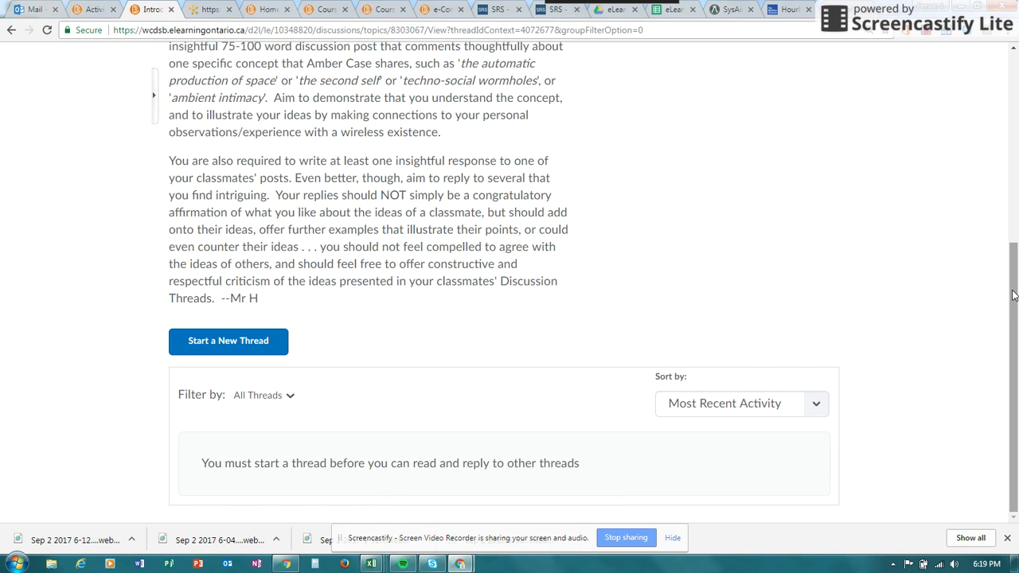
Dismiss the learning goals in the Unit 1 Activity 1 lesson and examine its "Social Change Events" discussion post instructions.
{"action": "left_click_drag", "start_coordinate": [1014, 295], "coordinate": [1015, 107]}
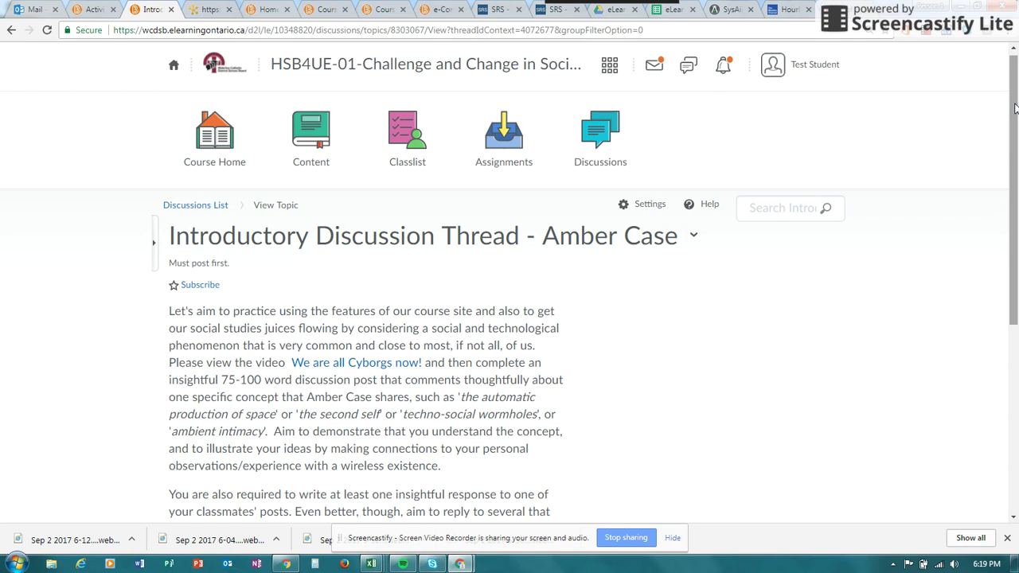
{"action": "left_click", "coordinate": [207, 10]}
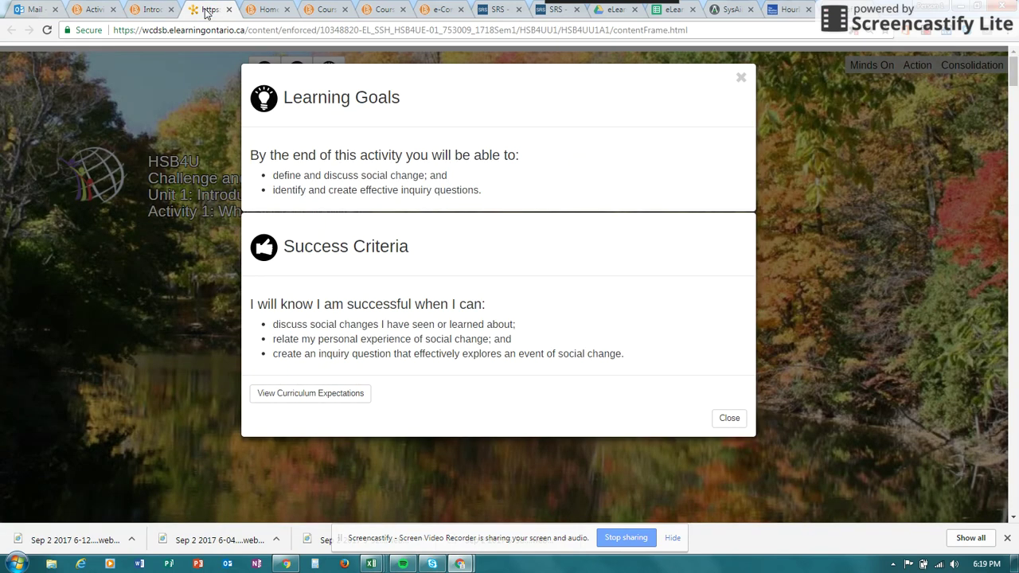
{"action": "left_click", "coordinate": [729, 420]}
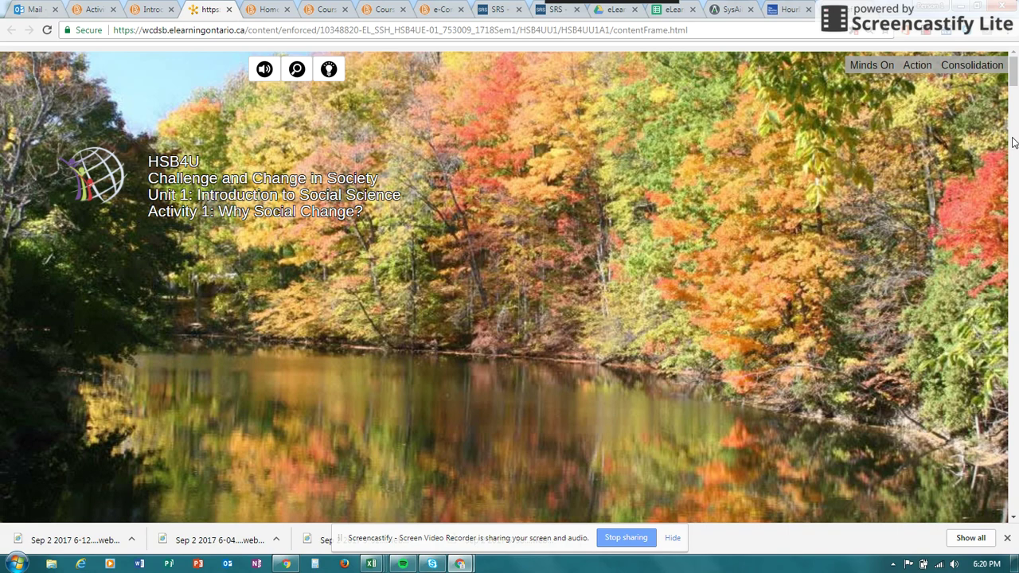
{"action": "left_click_drag", "start_coordinate": [1015, 80], "coordinate": [975, 481]}
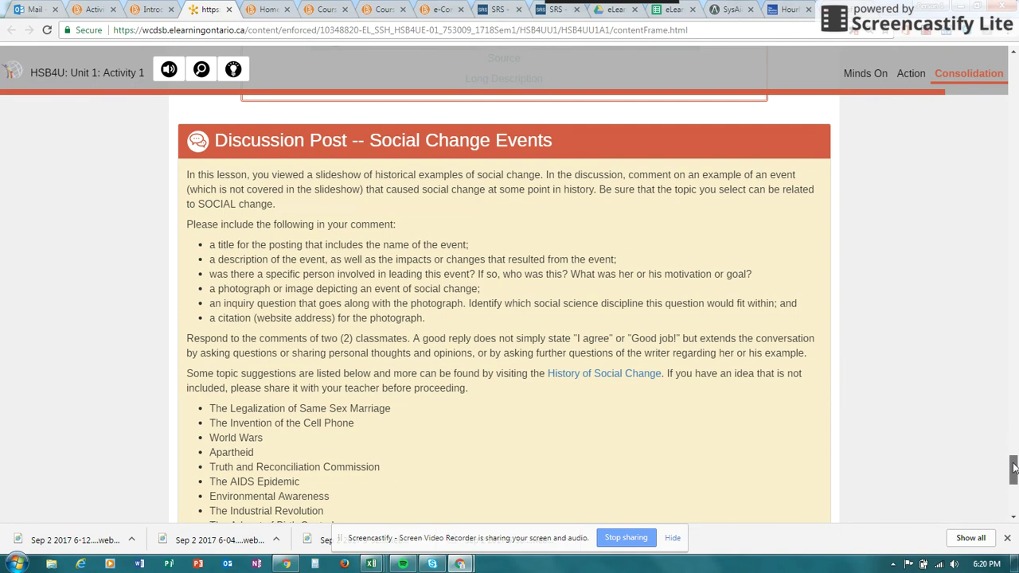
{"action": "left_click_drag", "start_coordinate": [1013, 469], "coordinate": [1014, 481]}
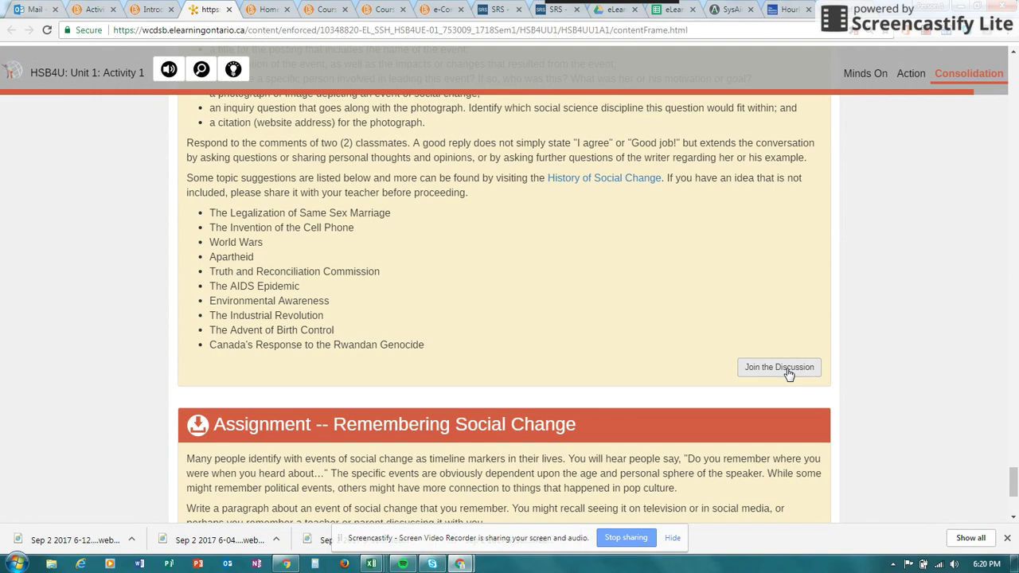
{"action": "left_click_drag", "start_coordinate": [1014, 485], "coordinate": [1013, 480]}
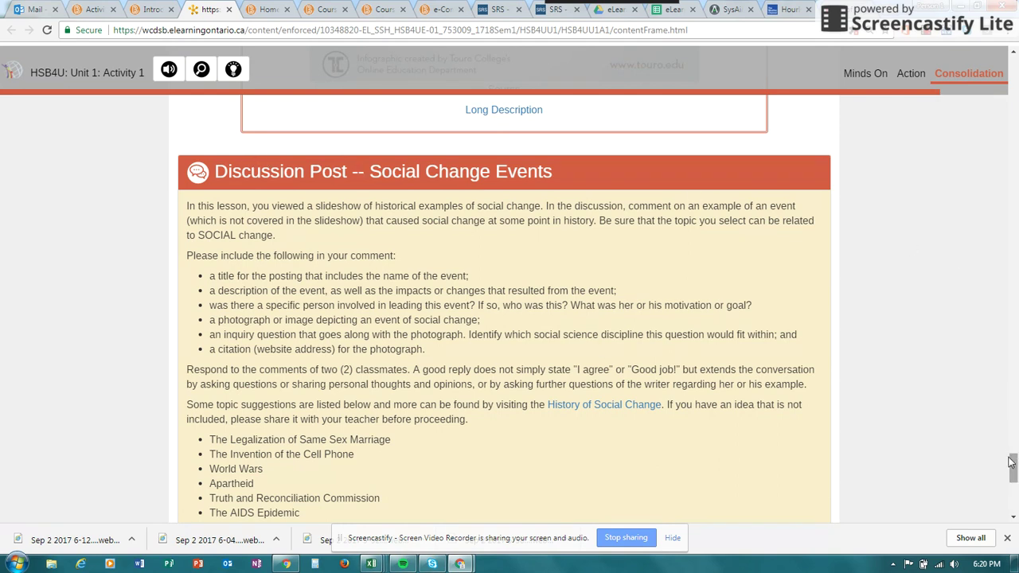
{"action": "left_click_drag", "start_coordinate": [1014, 468], "coordinate": [1015, 64]}
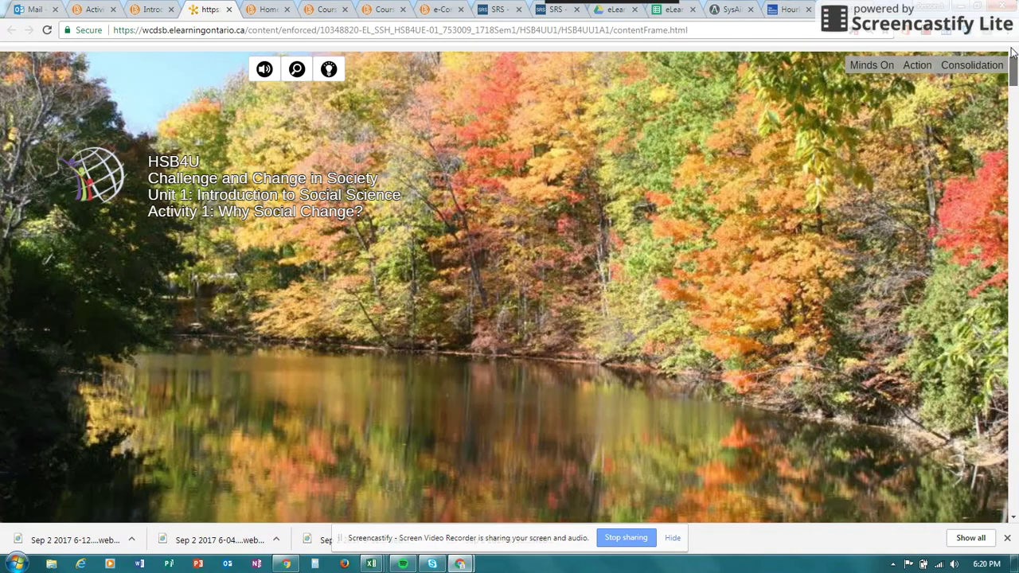
Return to the course home page and review the welcome announcement and upcoming calendar events.
{"action": "left_click", "coordinate": [153, 10]}
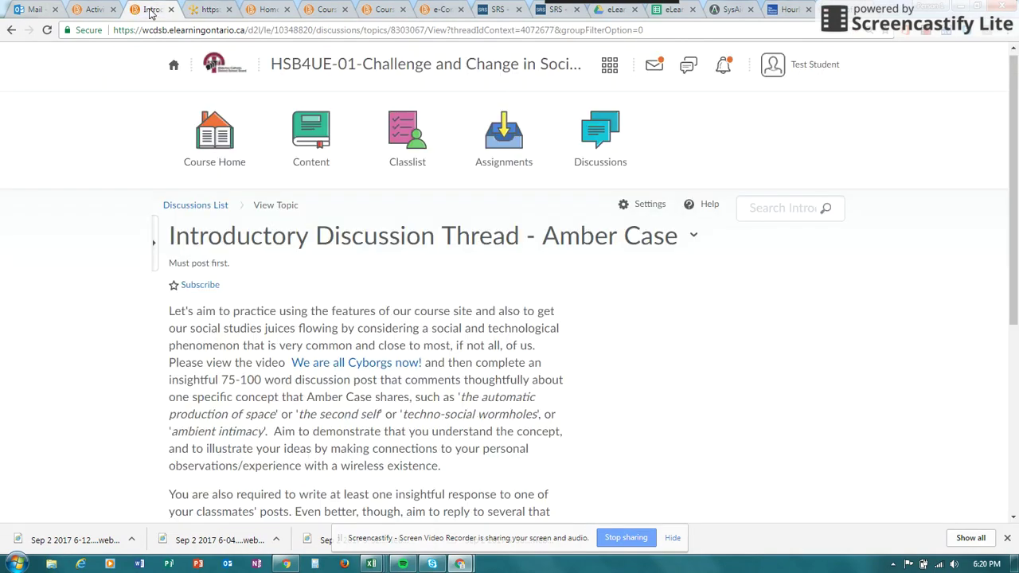
{"action": "left_click", "coordinate": [210, 151]}
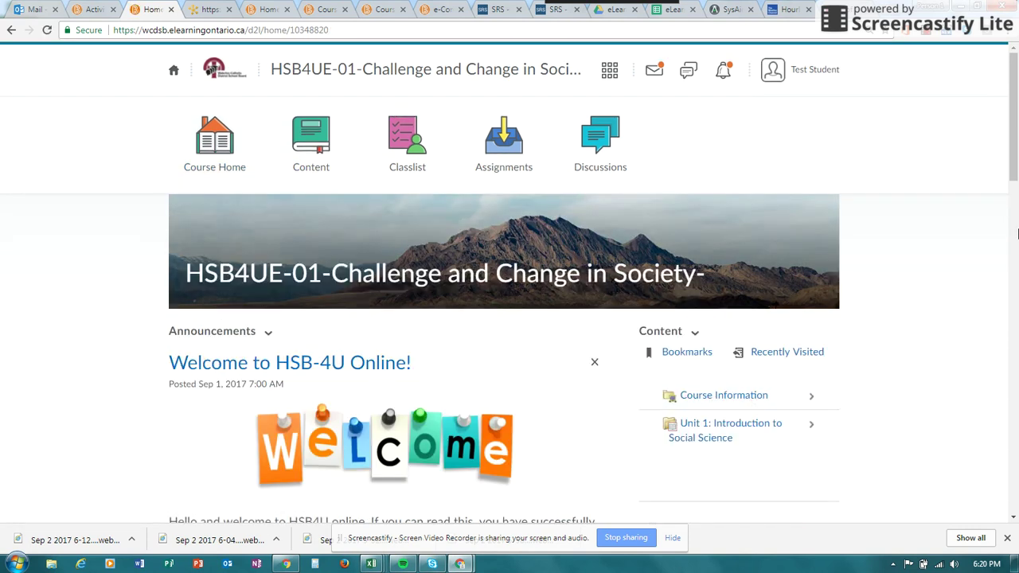
{"action": "scroll", "coordinate": [1013, 234], "scroll_direction": "down", "scroll_amount": 5}
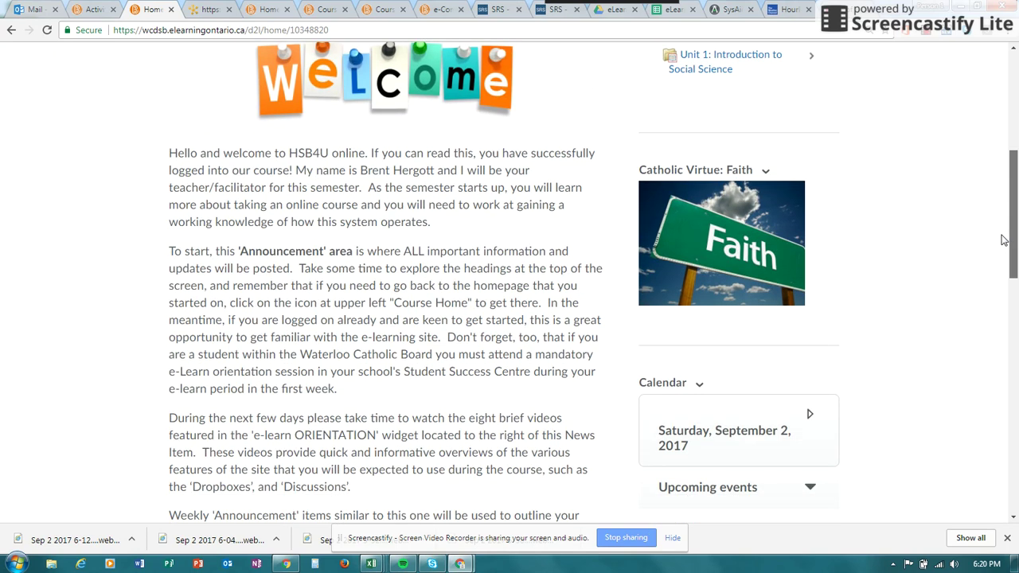
{"action": "left_click_drag", "start_coordinate": [1003, 236], "coordinate": [1010, 293]}
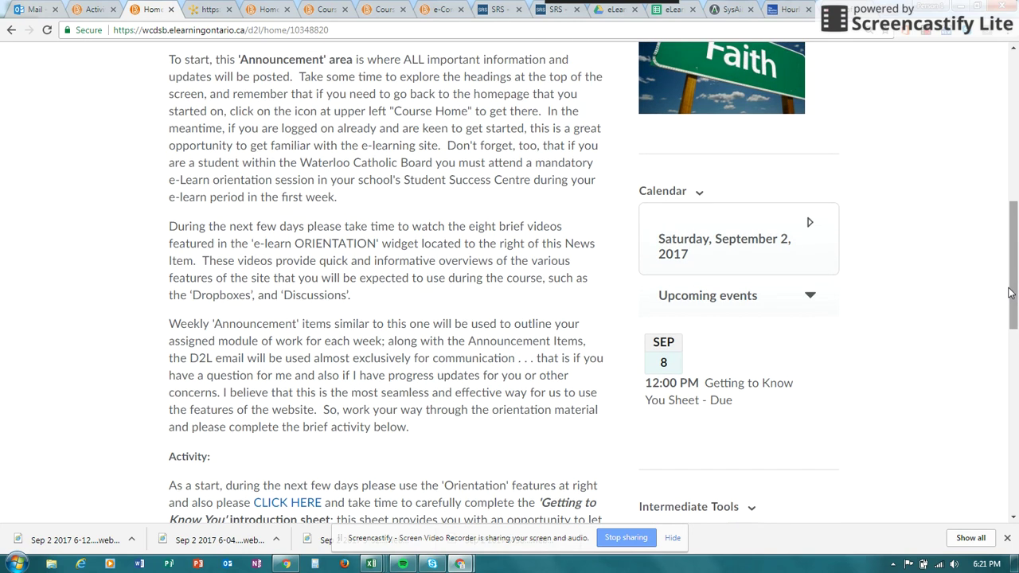